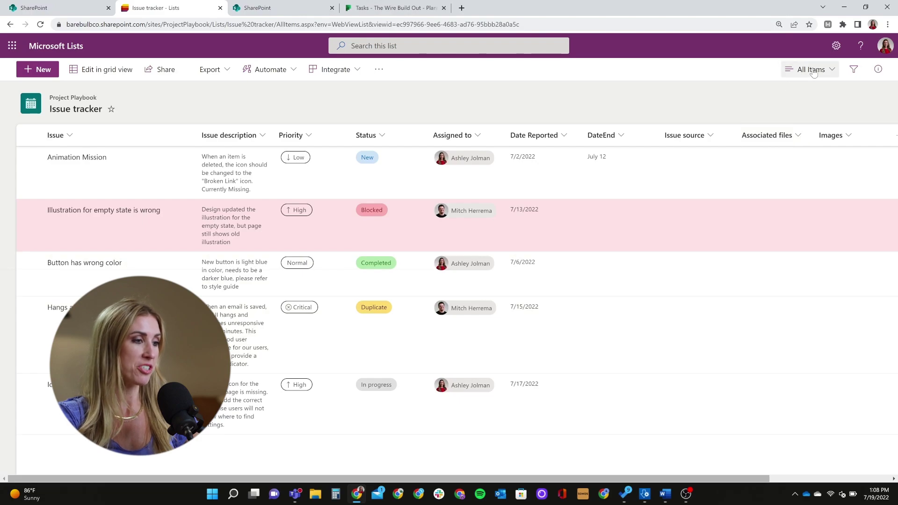
Step: Start a new Board view of the Issue tracker organized by Status
left_click(814, 71)
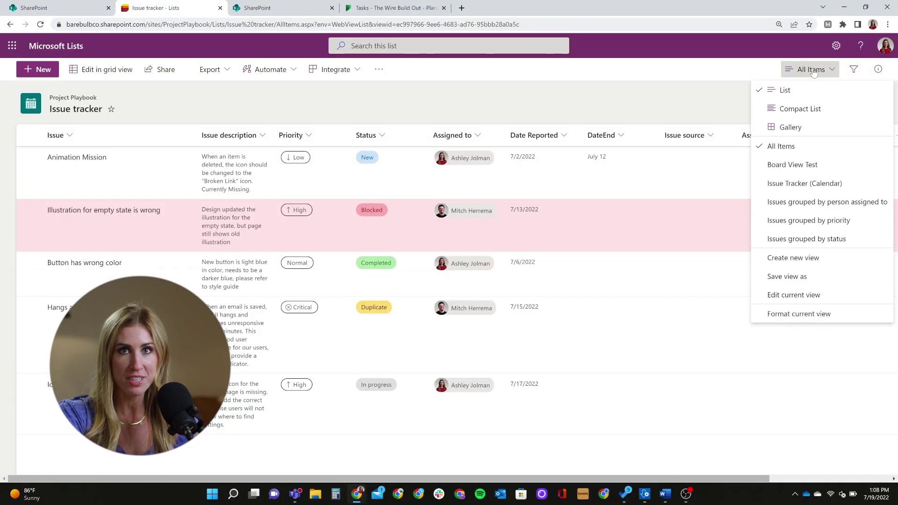
left_click(807, 262)
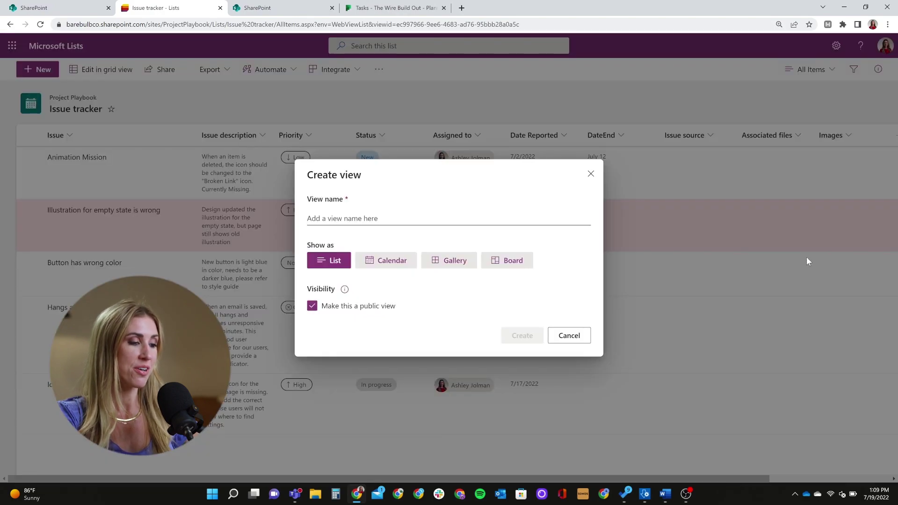
left_click(521, 262)
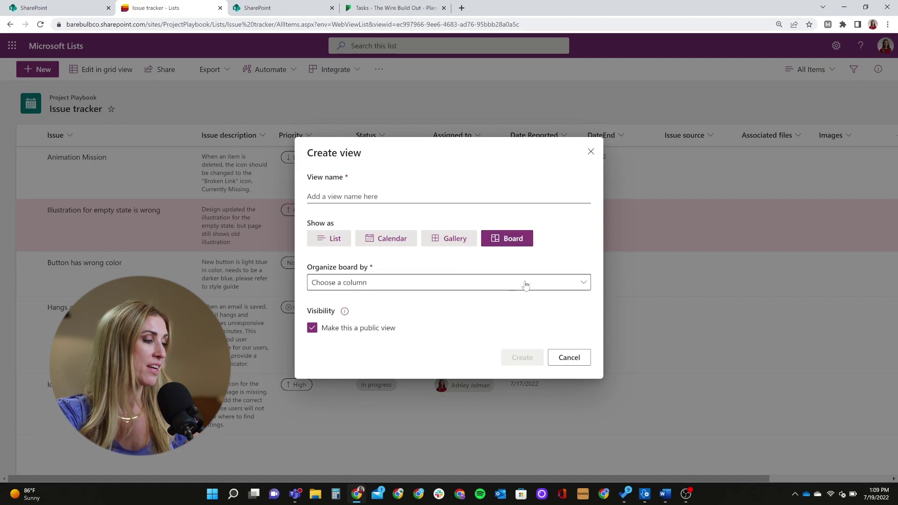
left_click(525, 283)
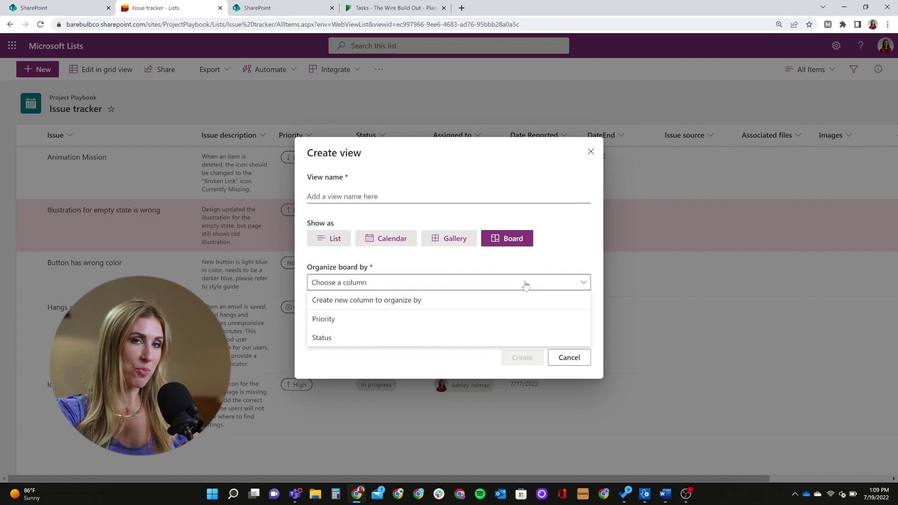
left_click(397, 338)
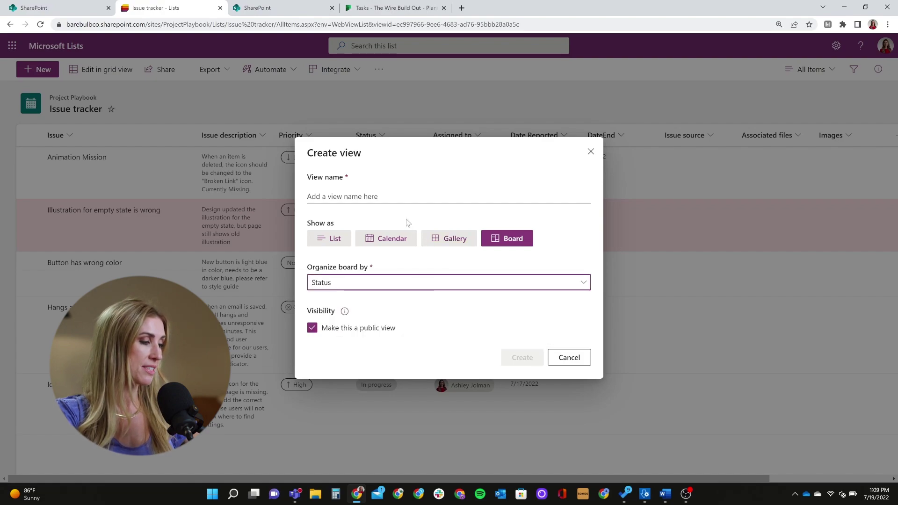
Step: Name the new board view 'Board View Tracker'
left_click(396, 197)
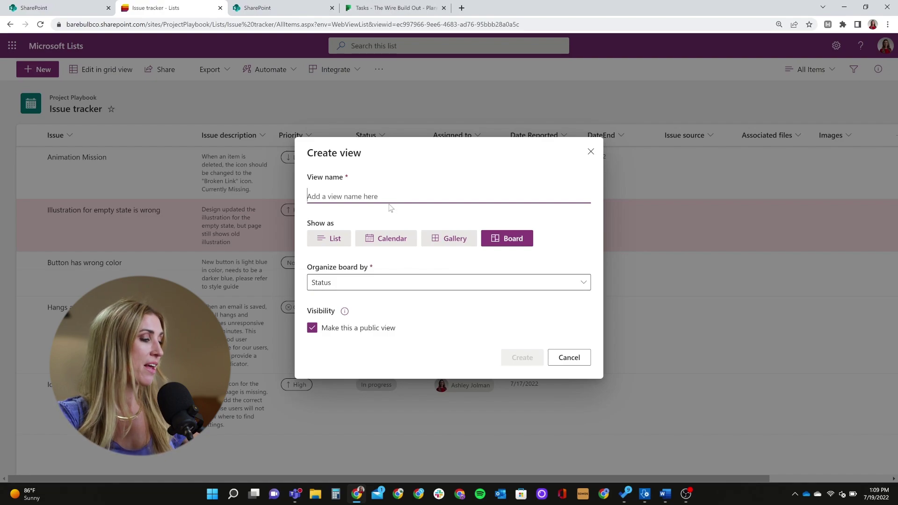
left_click(404, 289)
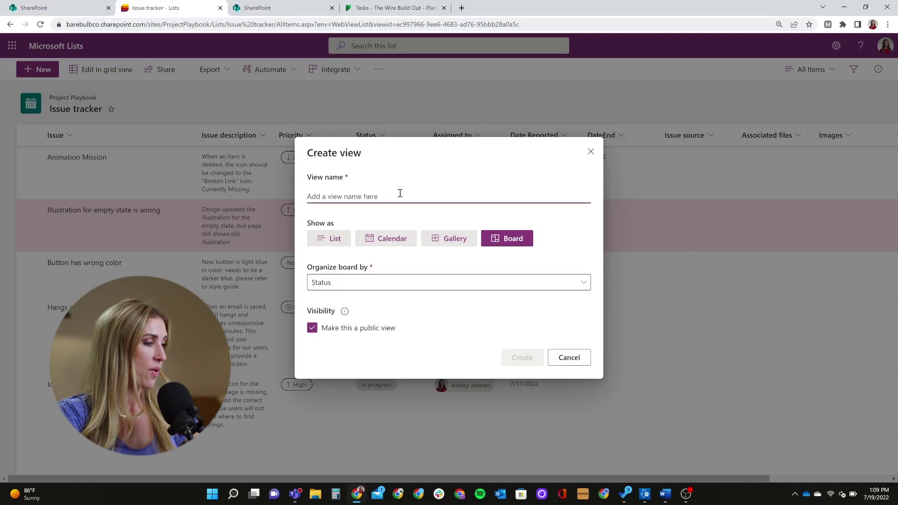
type("B")
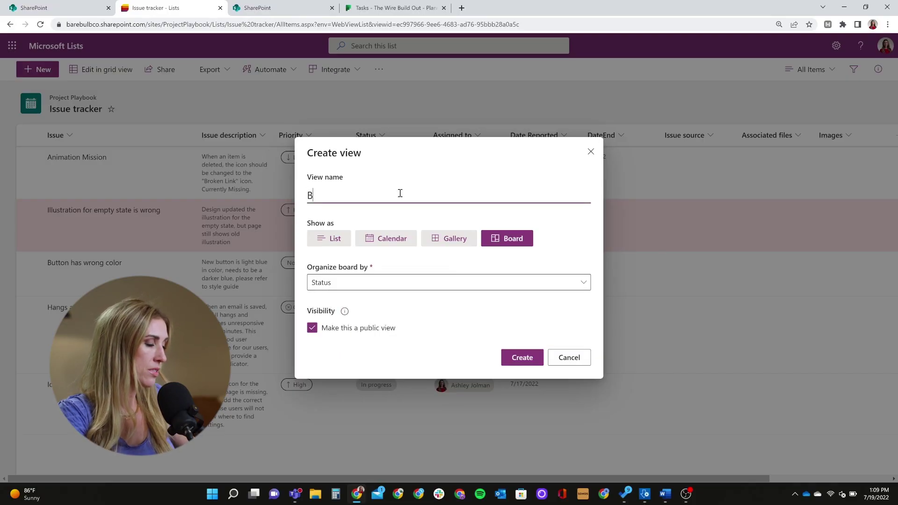
type("oard View Tracker")
Step: Confirm creation of the 'Board View Tracker' board view
left_click(523, 357)
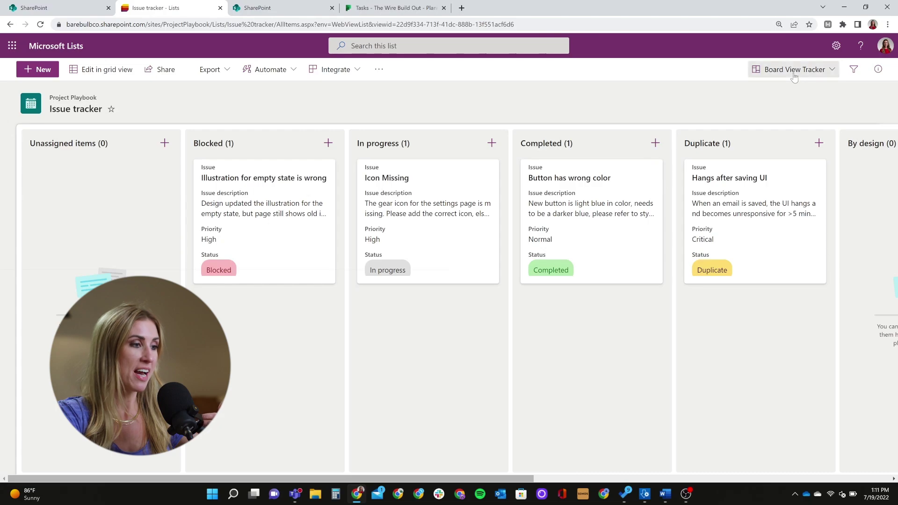
Step: Try the Calendar, All Items and grouped-by-assignee views, ending on Board View Test
left_click(790, 69)
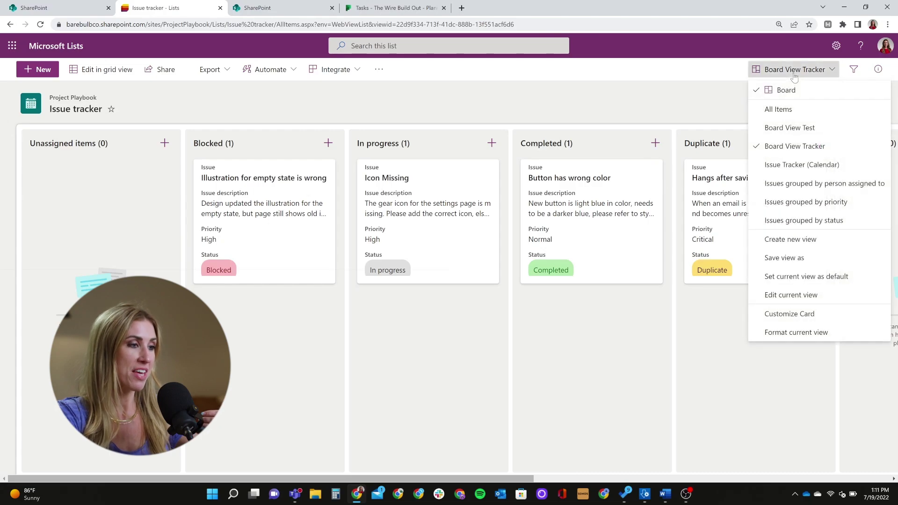
left_click(808, 166)
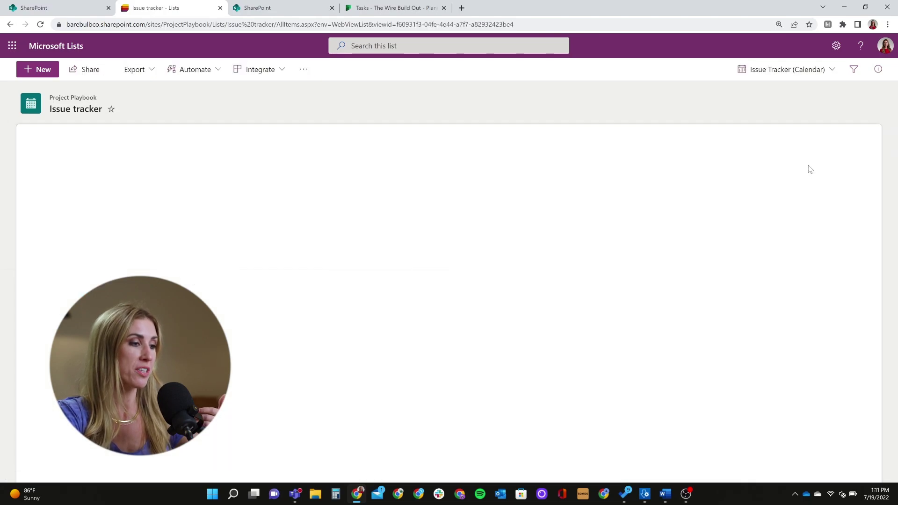
left_click(590, 159)
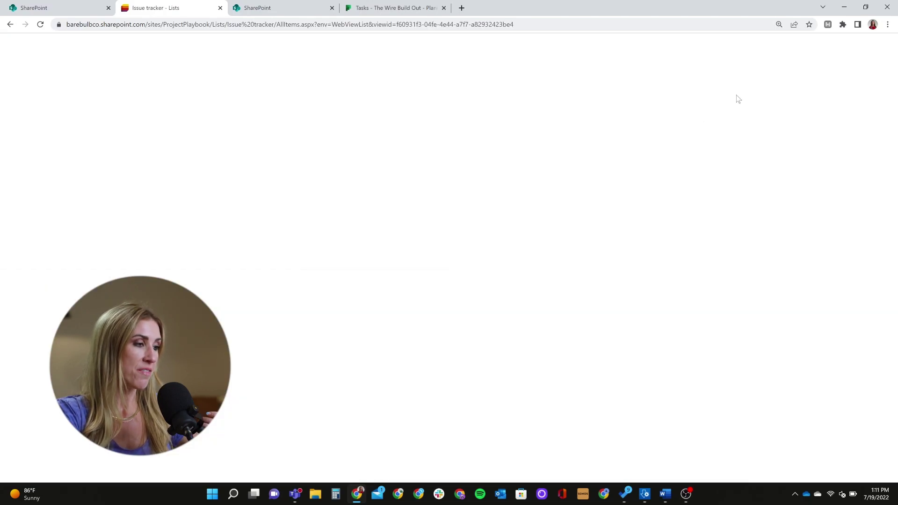
left_click(805, 70)
left_click(771, 112)
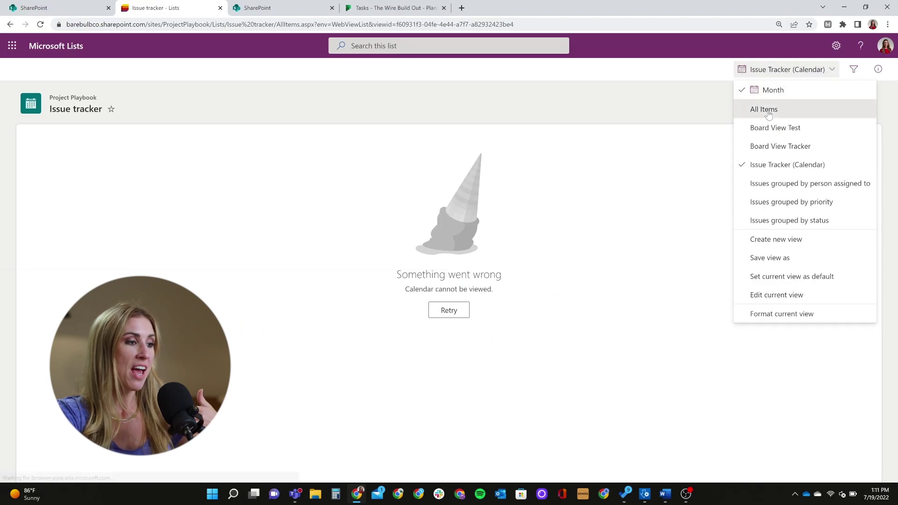
left_click(813, 71)
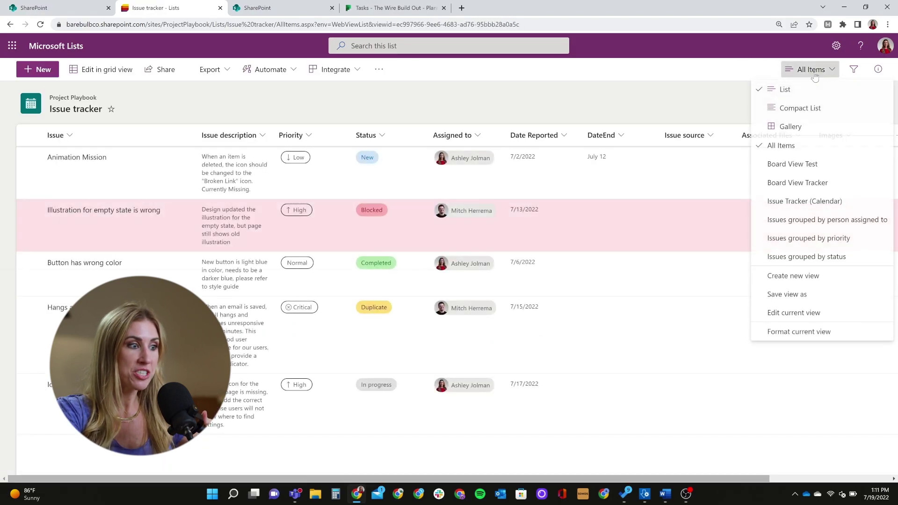
left_click(813, 220)
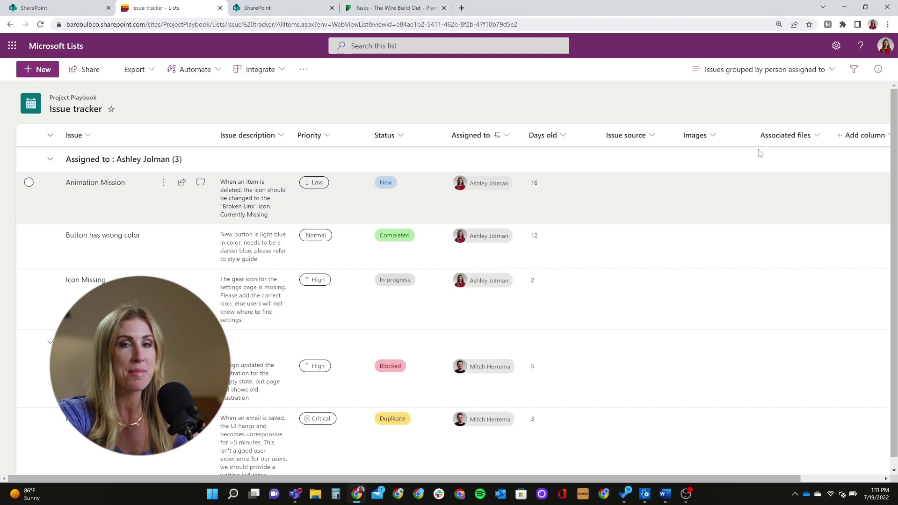
left_click(796, 74)
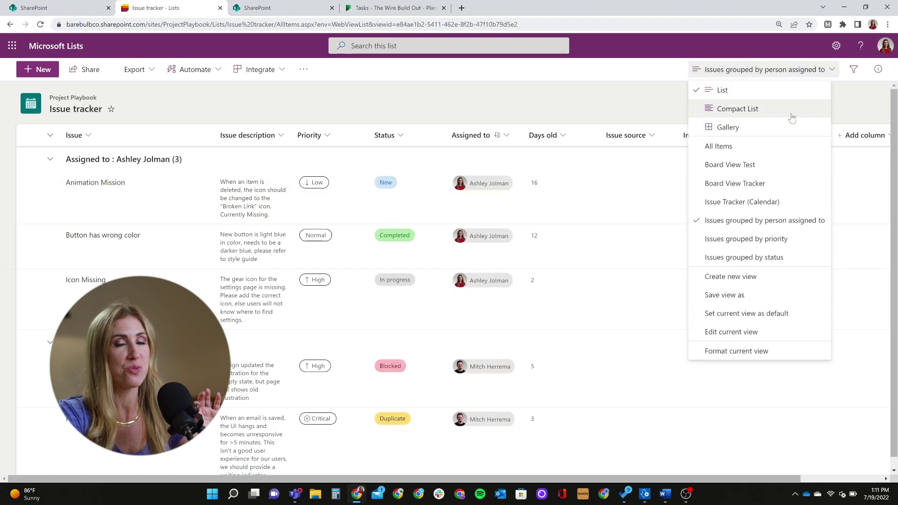
left_click(748, 164)
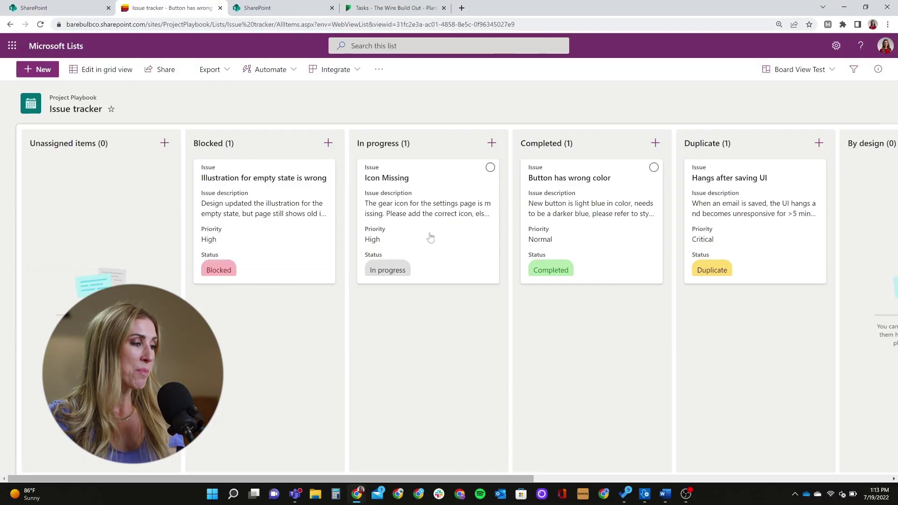
Step: Drag cards between status columns, moving Illustration for empty state is wrong into In progress
left_click_drag(430, 237, 599, 340)
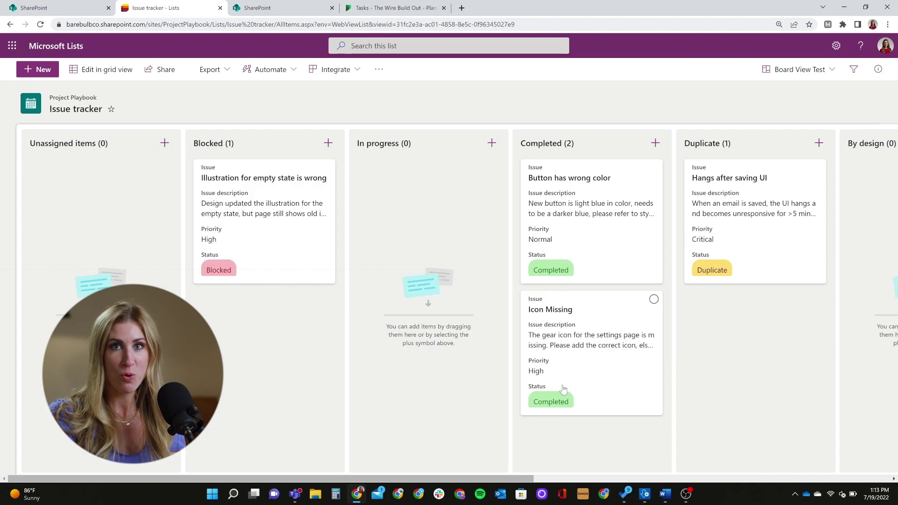
left_click_drag(598, 333, 394, 256)
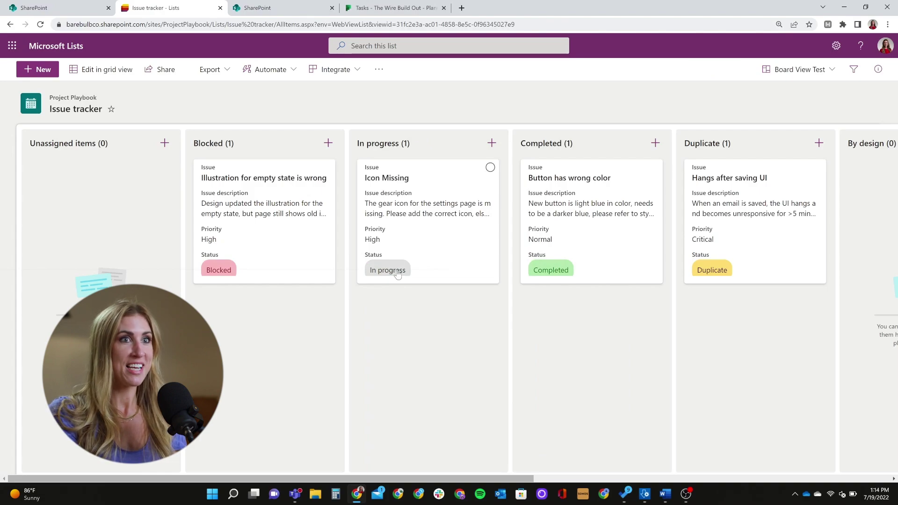
left_click_drag(256, 228, 455, 375)
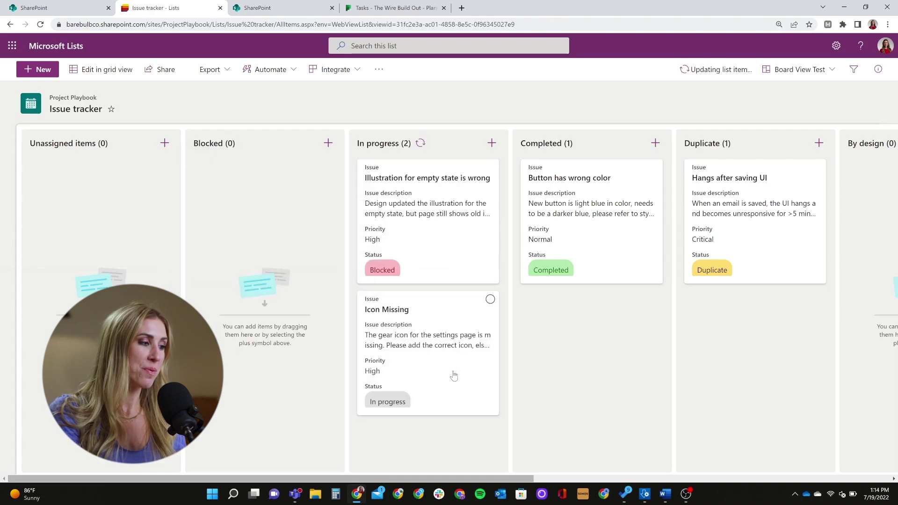
left_click_drag(599, 281, 775, 382)
left_click_drag(748, 258, 578, 254)
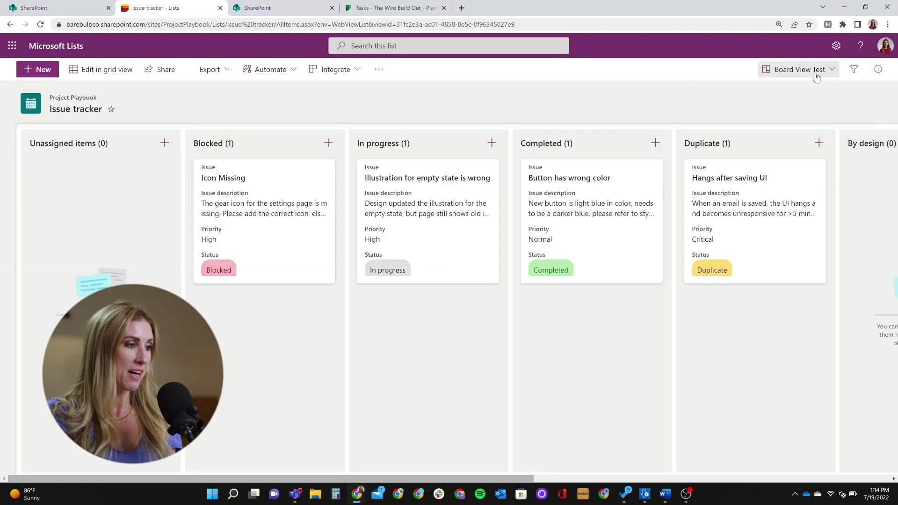
Step: Open the Card Designer for the Board View Test board
left_click(815, 73)
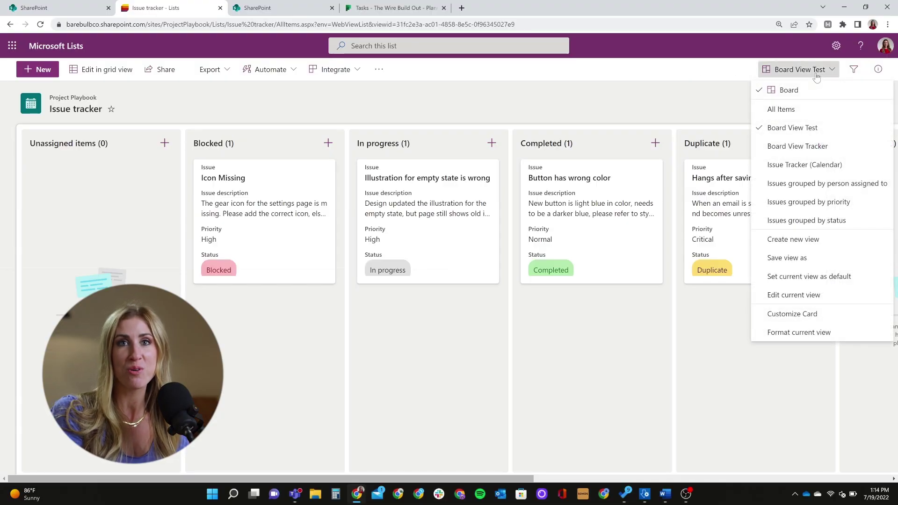
left_click(787, 315)
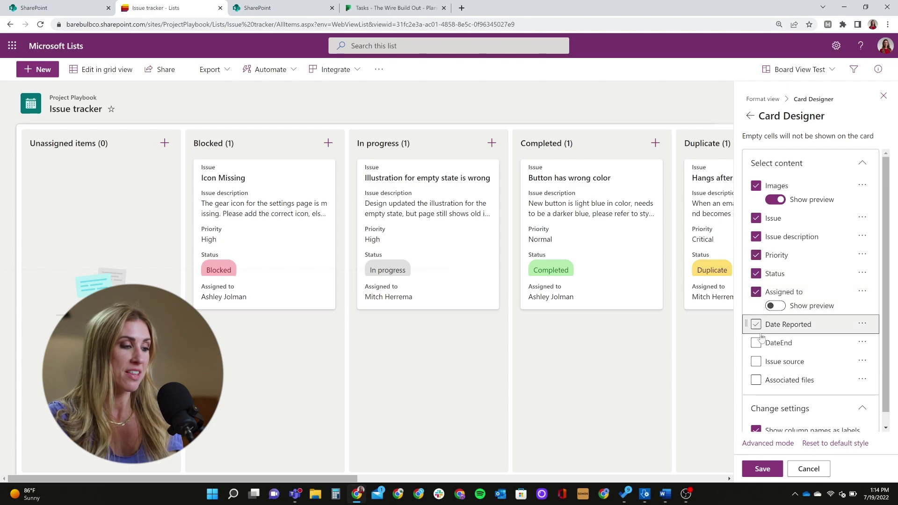
Step: Save cards without Priority, showing Date Reported, and move Illustration for empty state is wrong into Completed
left_click(756, 292)
left_click(757, 256)
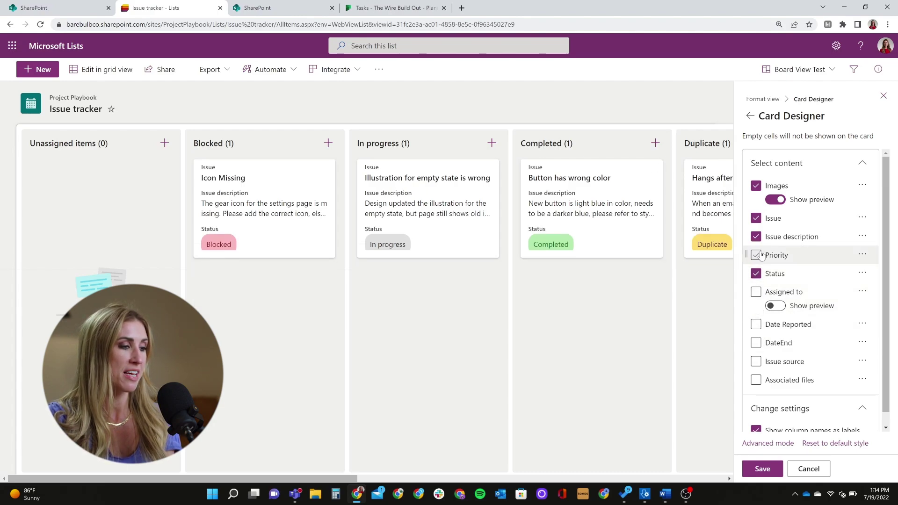
left_click(763, 467)
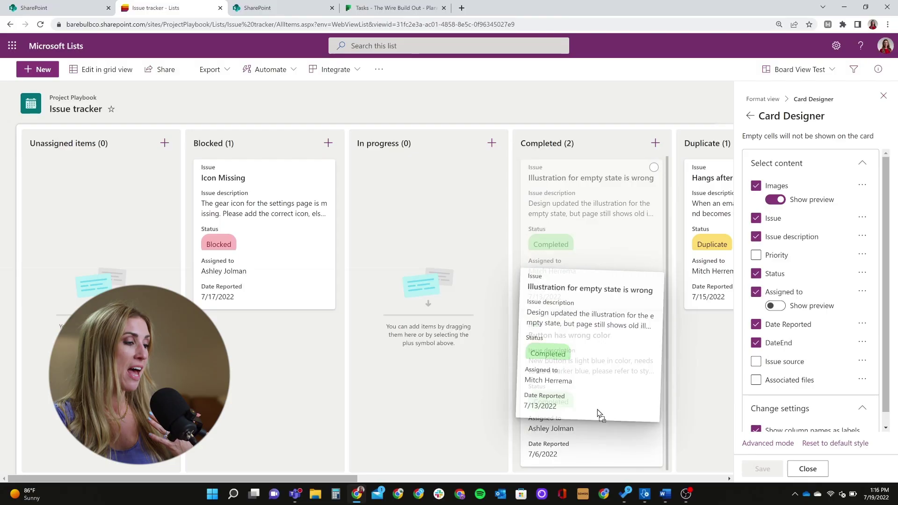
left_click_drag(601, 401, 607, 286)
left_click_drag(608, 381, 616, 186)
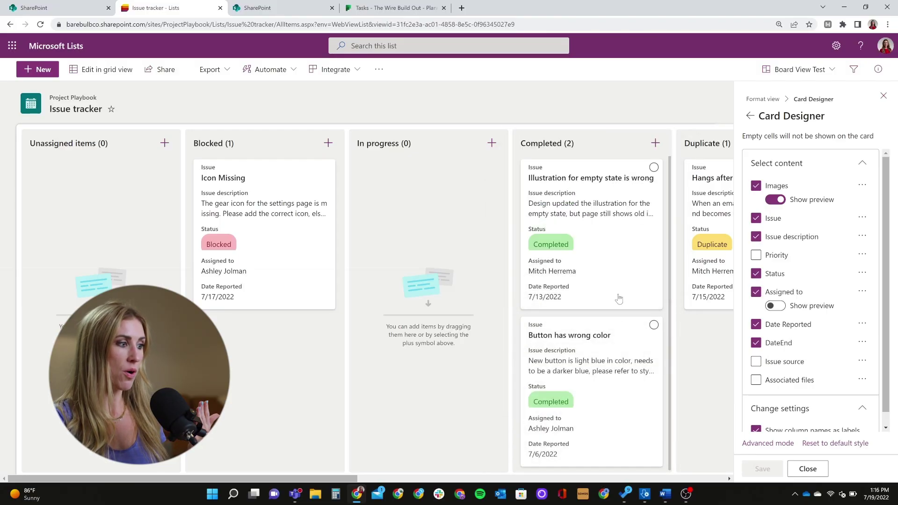